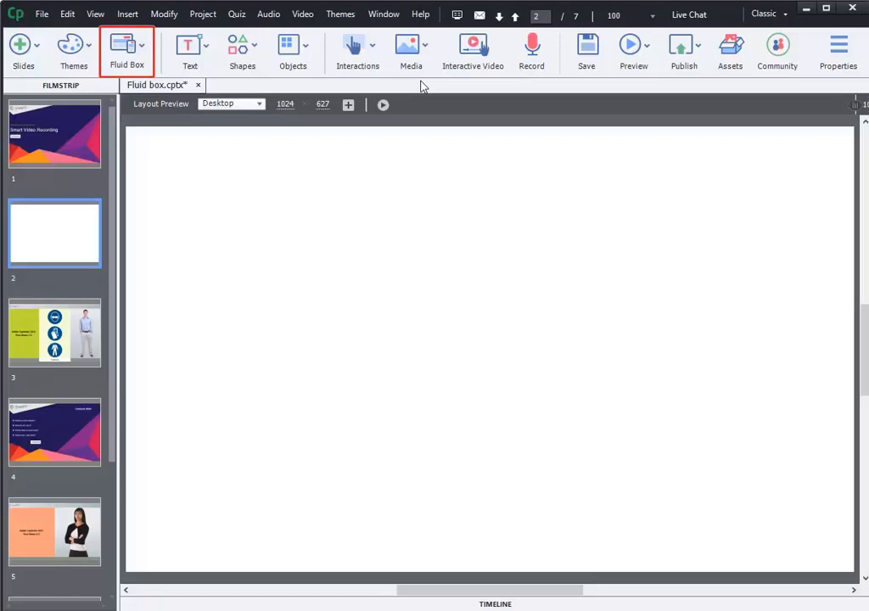
- Add three vertical fluid boxes to slide 2 and shrink the top one to about 19% height
left_click(142, 49)
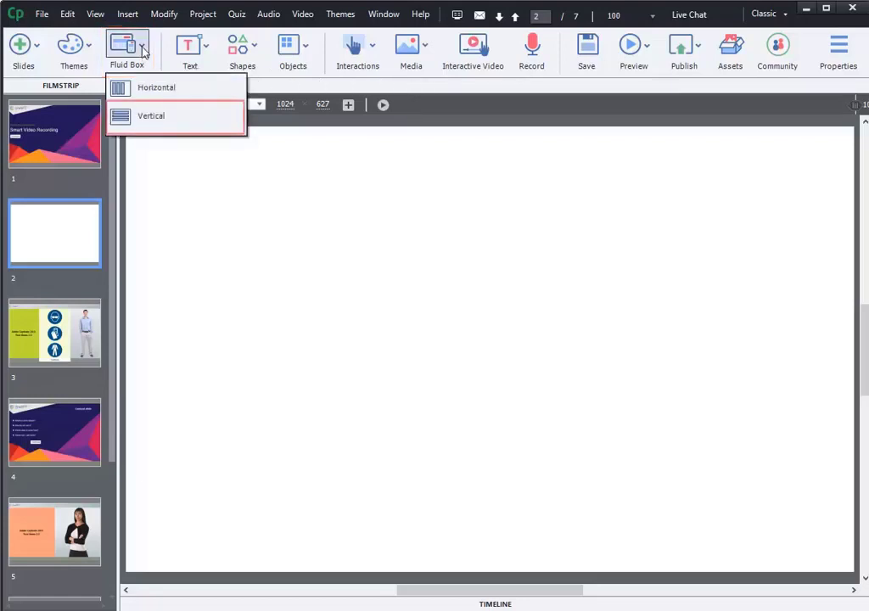
left_click(155, 119)
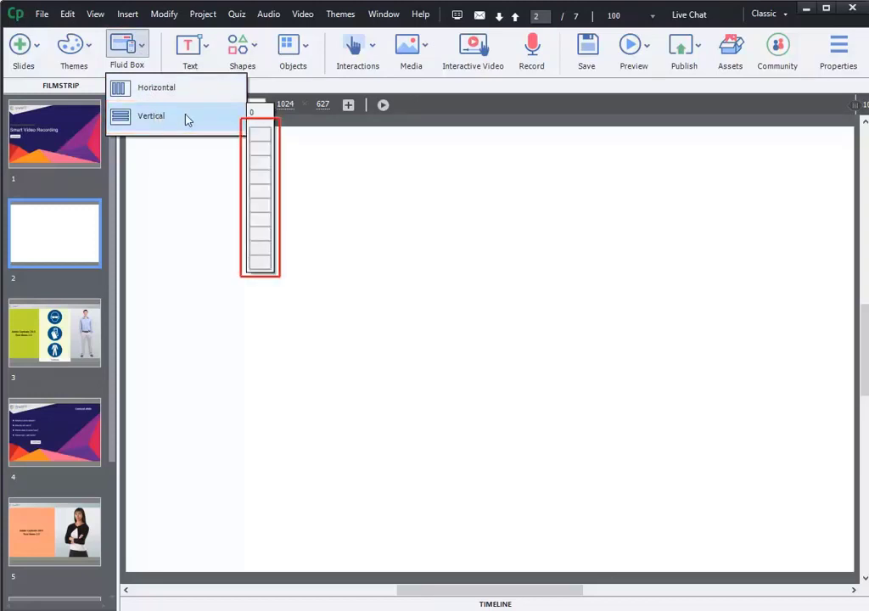
left_click(261, 165)
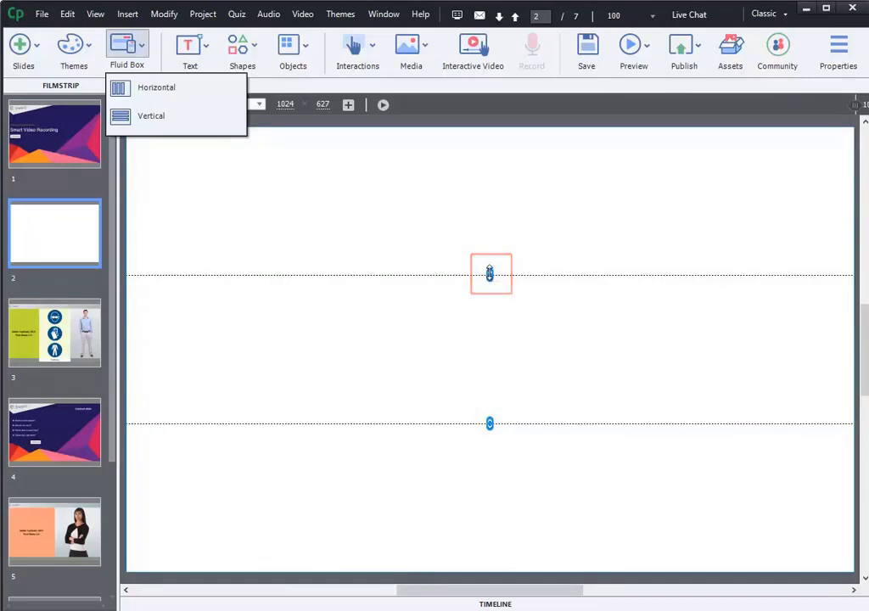
left_click_drag(489, 273, 488, 211)
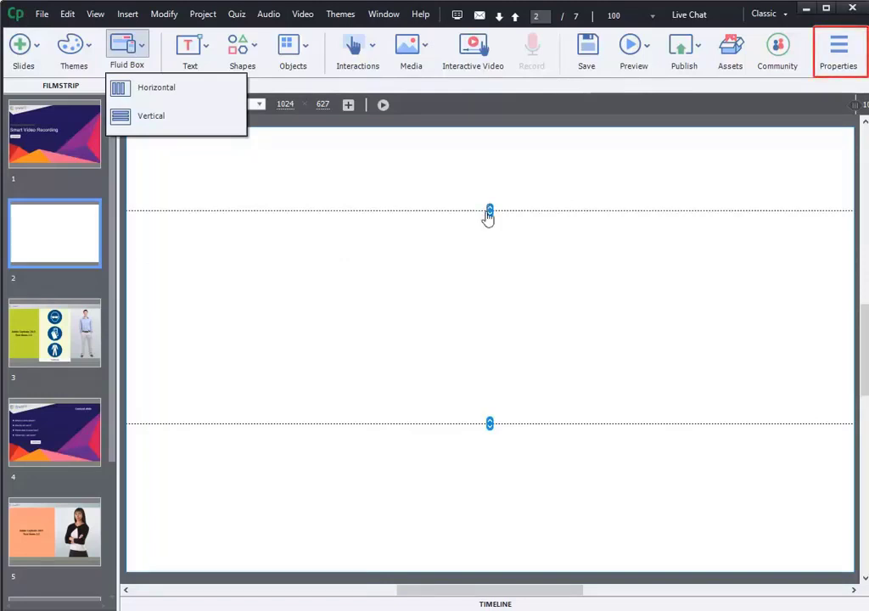
- Set the height of slide 2's top fluid box to exactly 10% and close its properties
left_click(836, 61)
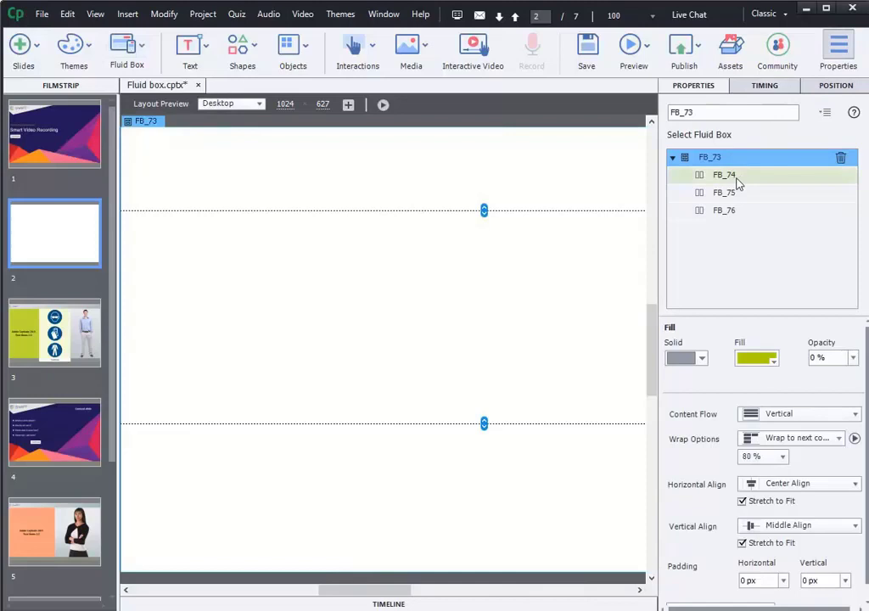
left_click(753, 175)
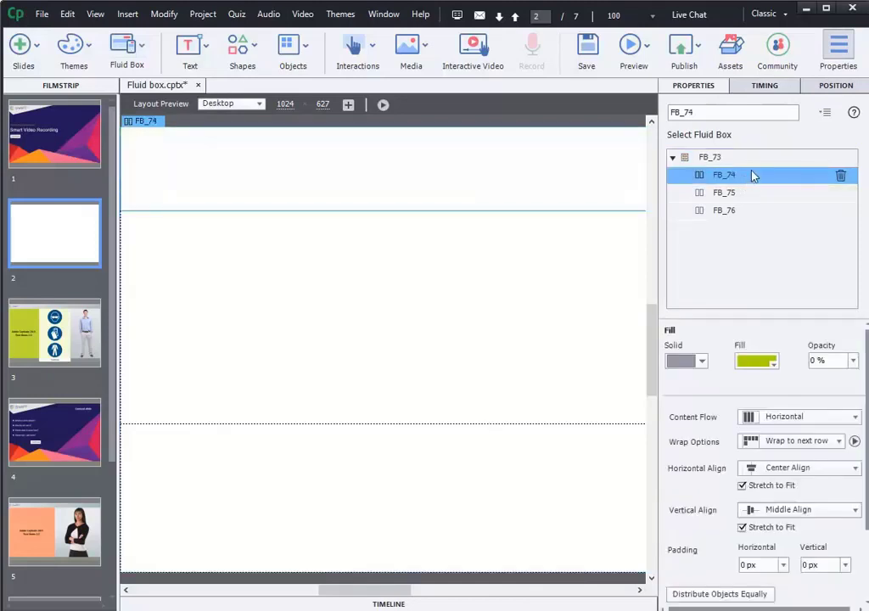
left_click(833, 87)
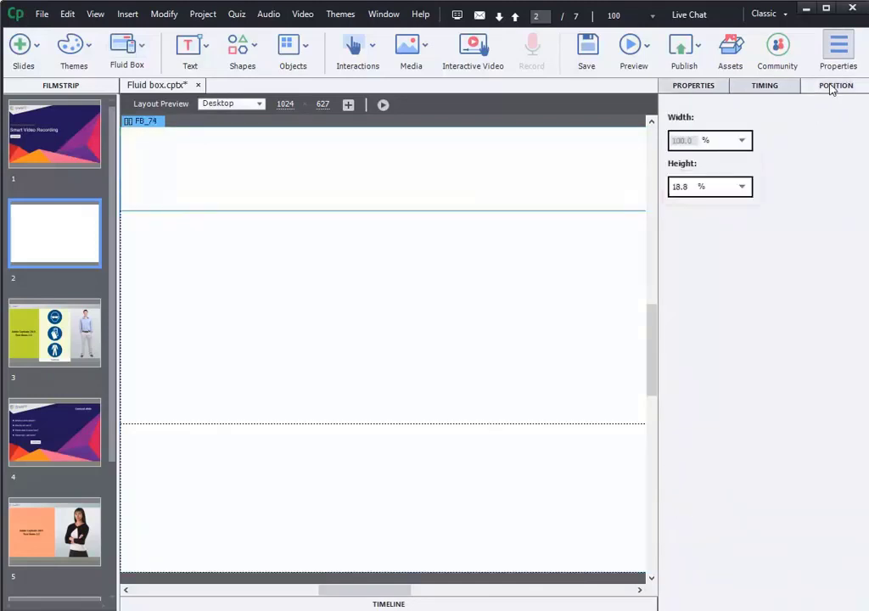
double_click(676, 186)
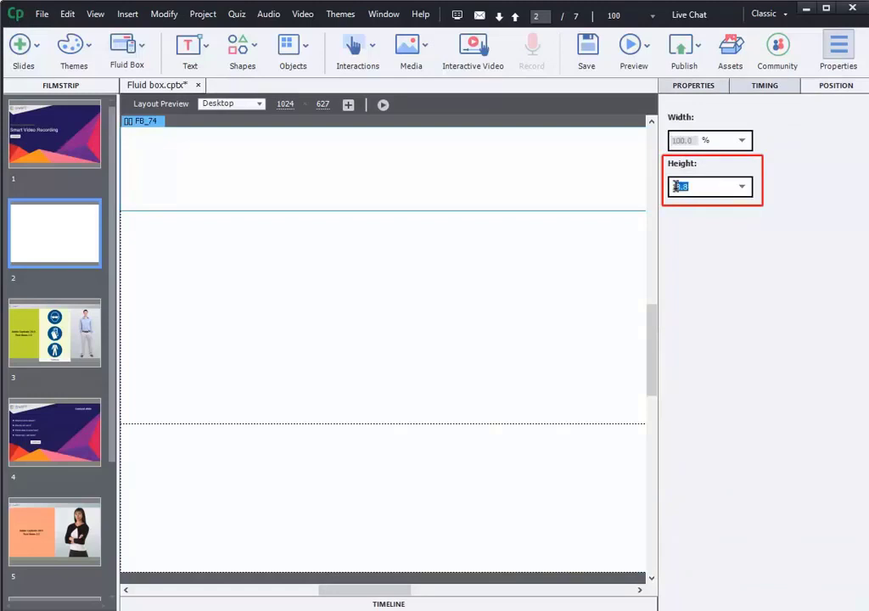
type("10")
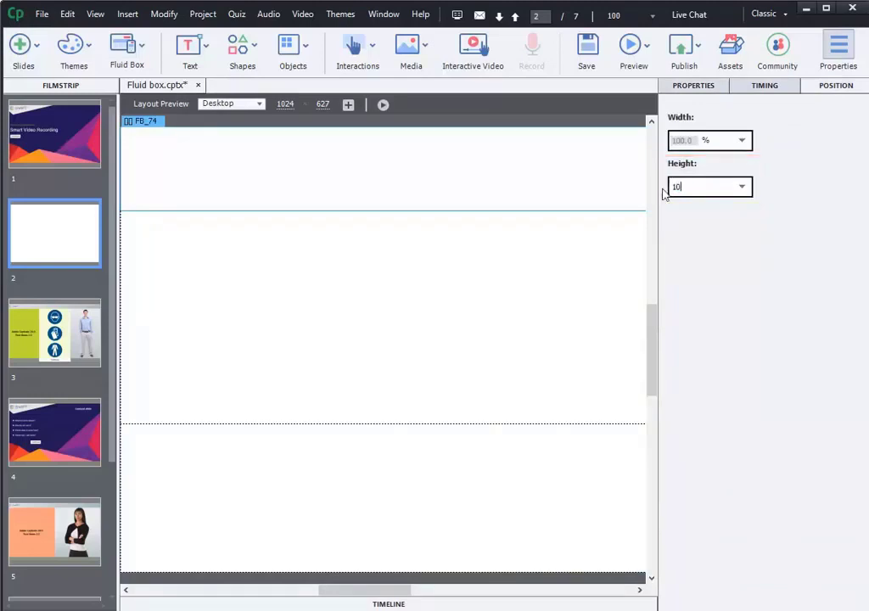
key("Return")
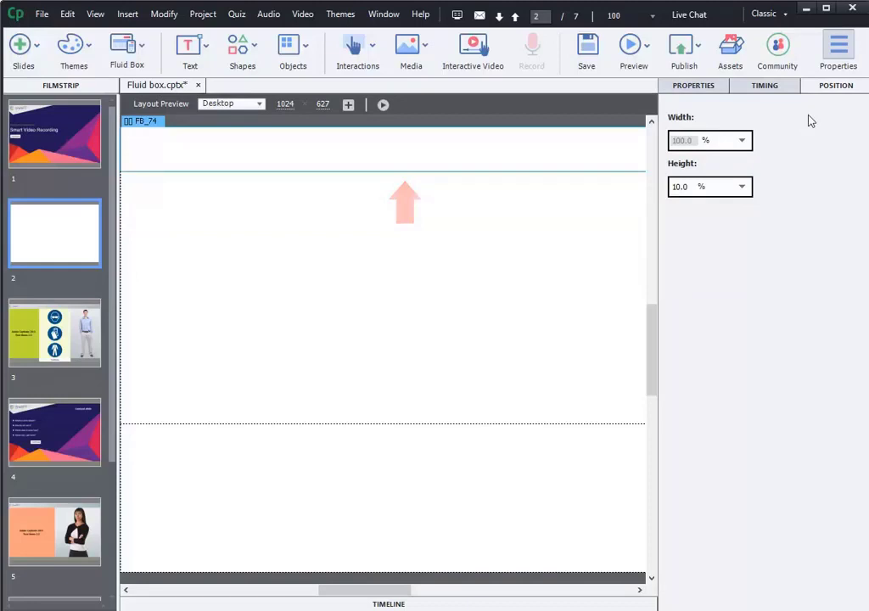
left_click(839, 51)
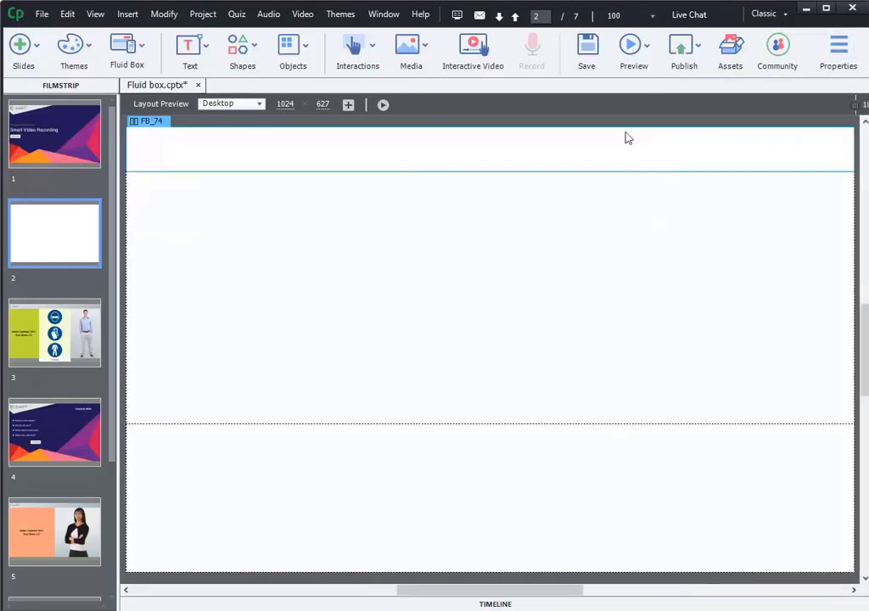
- Preview slide 3 in the iPhone 6/7/8 layout and in the iPad layout
left_click(264, 195)
left_click(37, 331)
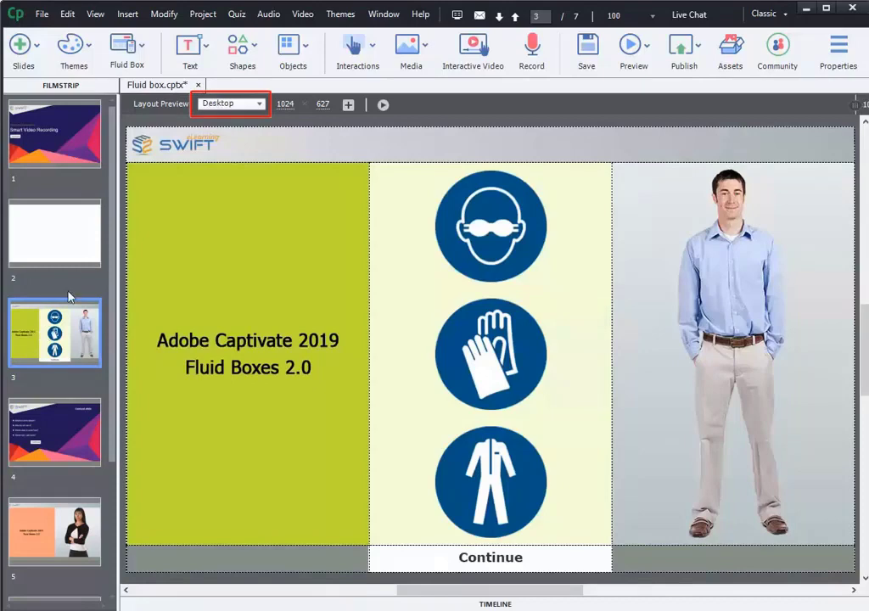
left_click(229, 139)
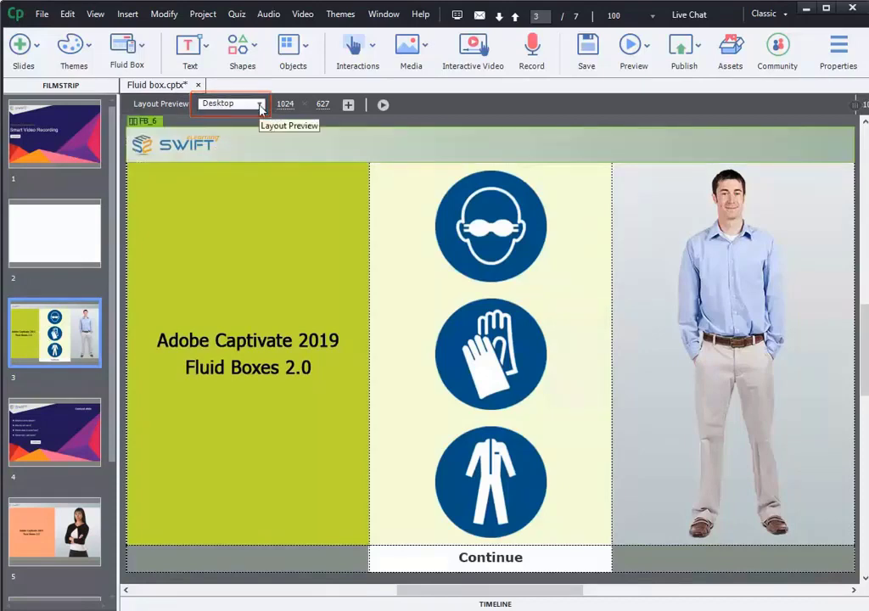
left_click(259, 106)
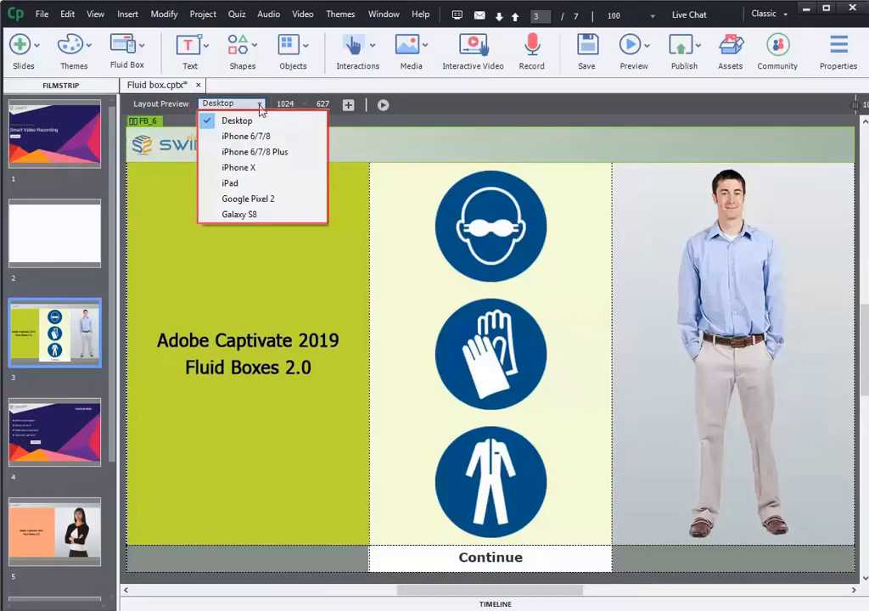
left_click(266, 136)
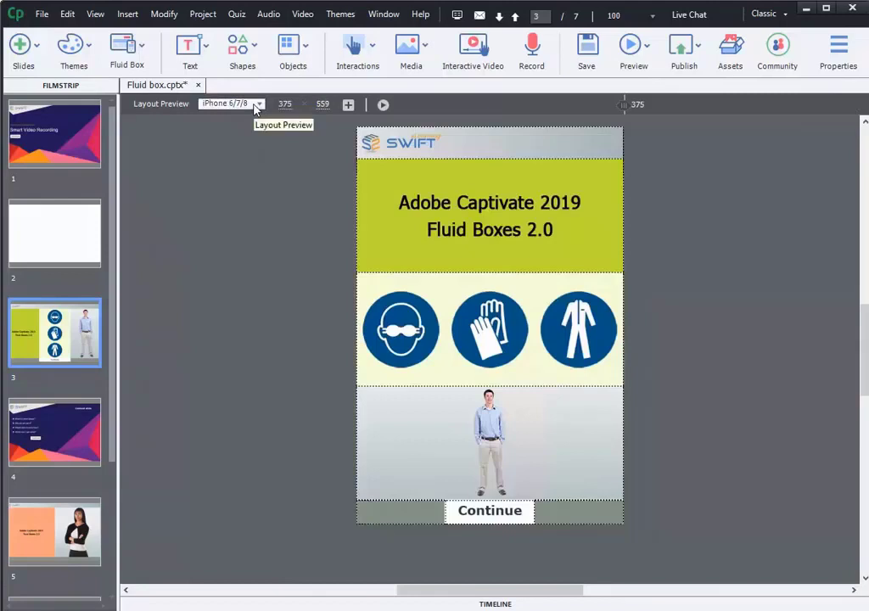
left_click(258, 105)
left_click(240, 184)
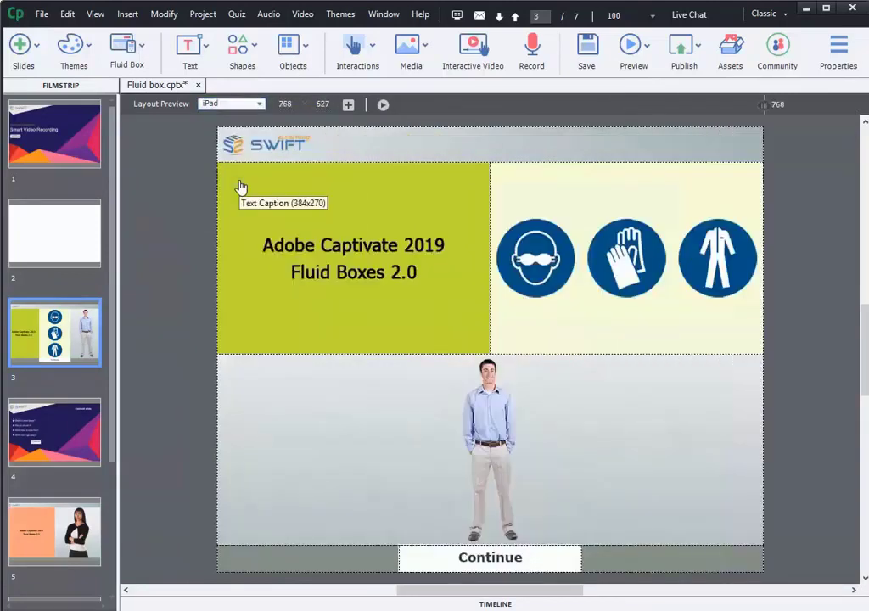
- Return slide 3 to the Desktop layout and play its responsive layout preview
left_click(251, 103)
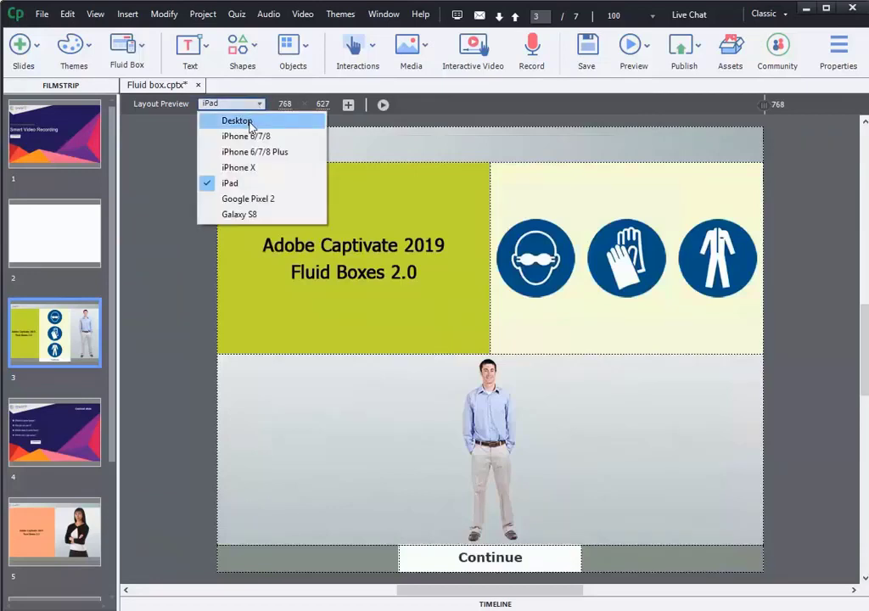
key("Escape")
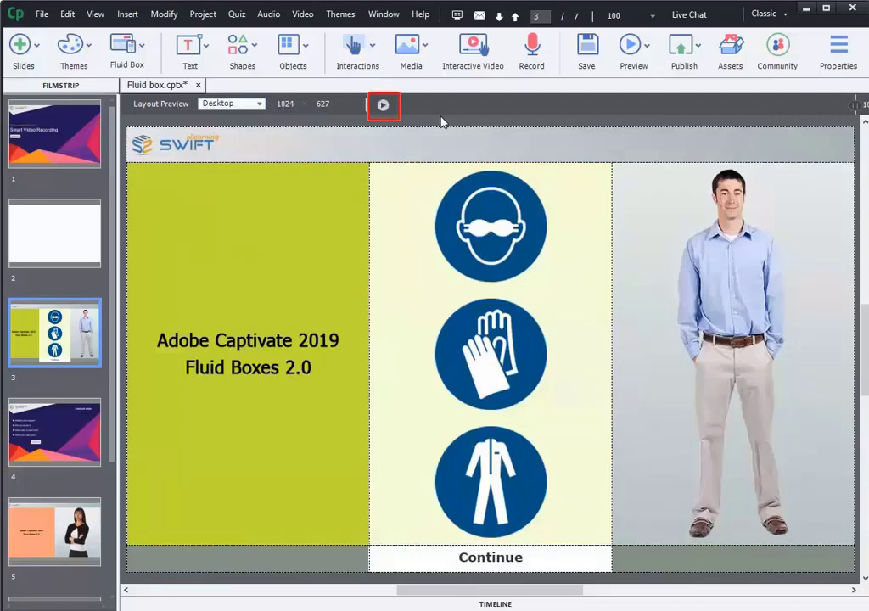
left_click(383, 106)
- Fill the fluid box behind slide 3's "Adobe Captivate 2019 Fluid Boxes 2.0" caption with light blue
left_click(136, 164)
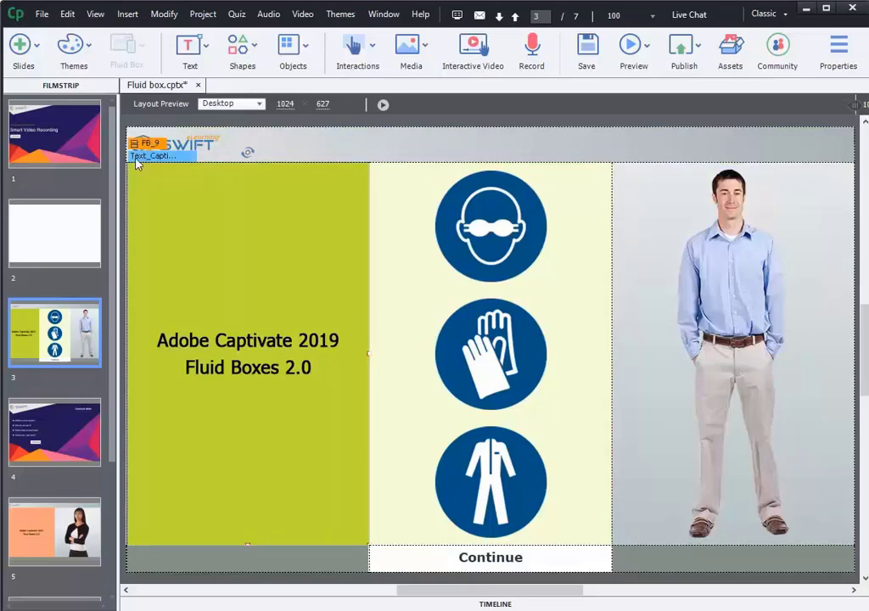
left_click(146, 146)
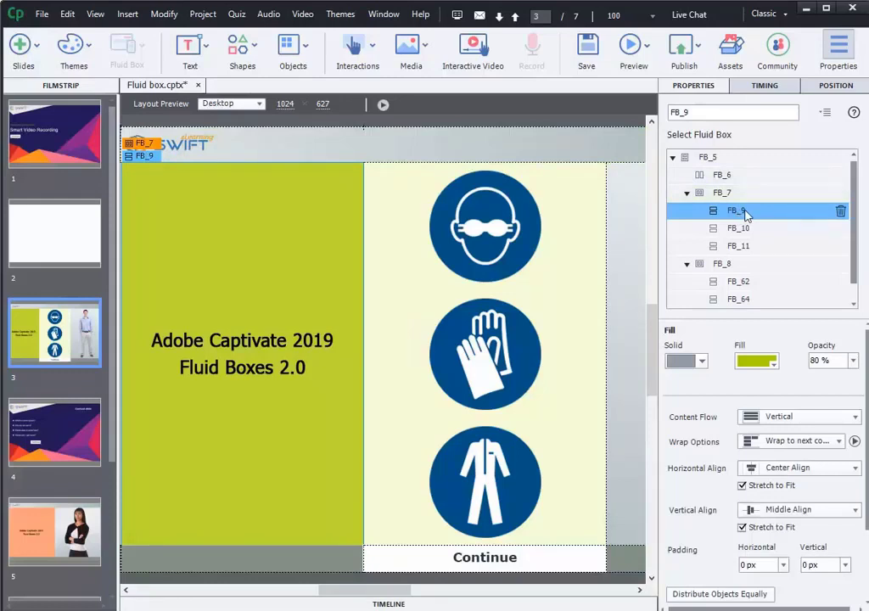
left_click(756, 194)
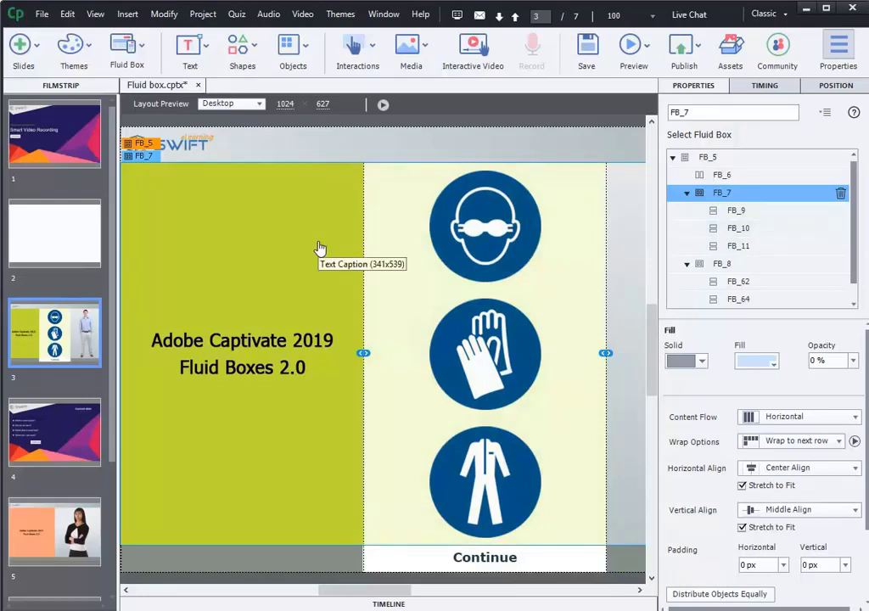
left_click(764, 216)
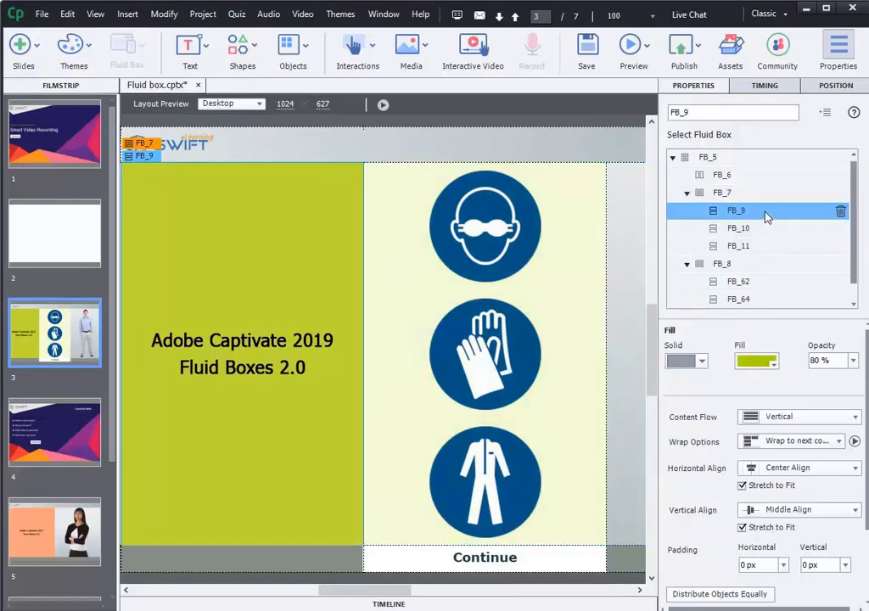
left_click(758, 368)
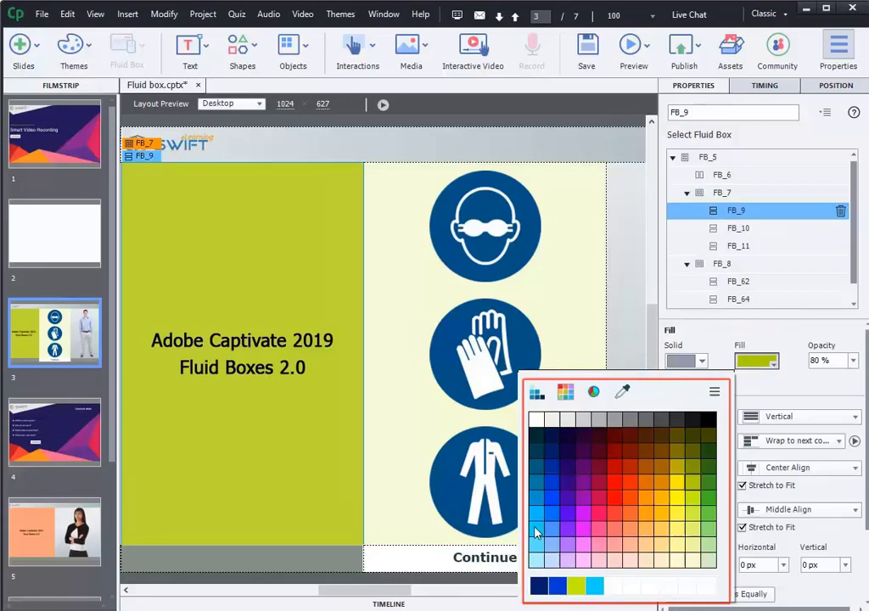
left_click(538, 528)
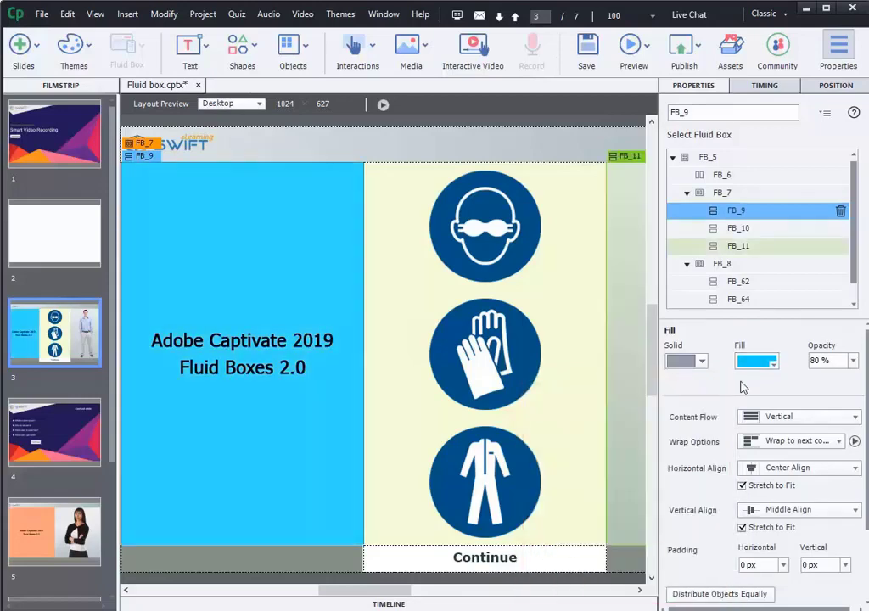
- Set the content flow of the fluid box holding slide 3's three safety icons to Horizontal and preview its wrapping
left_click(753, 233)
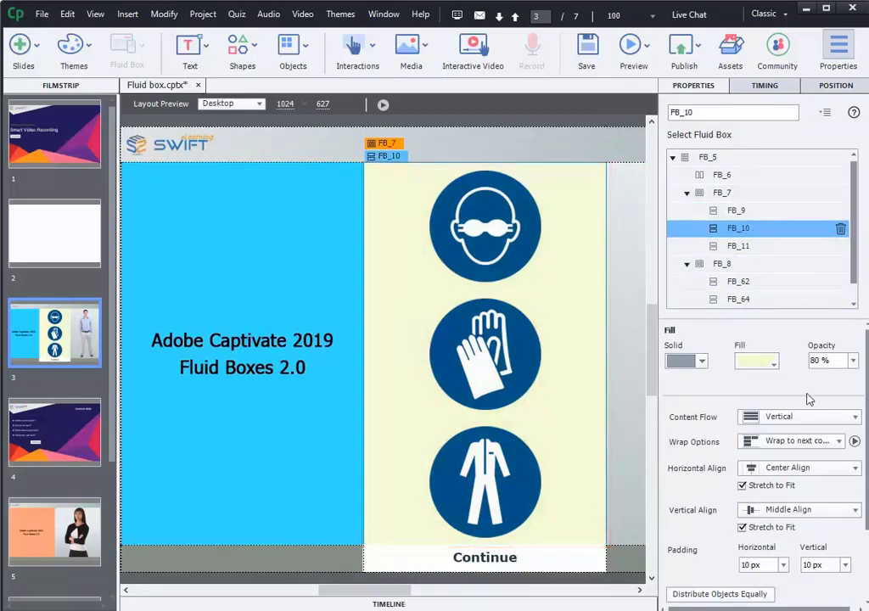
left_click(852, 417)
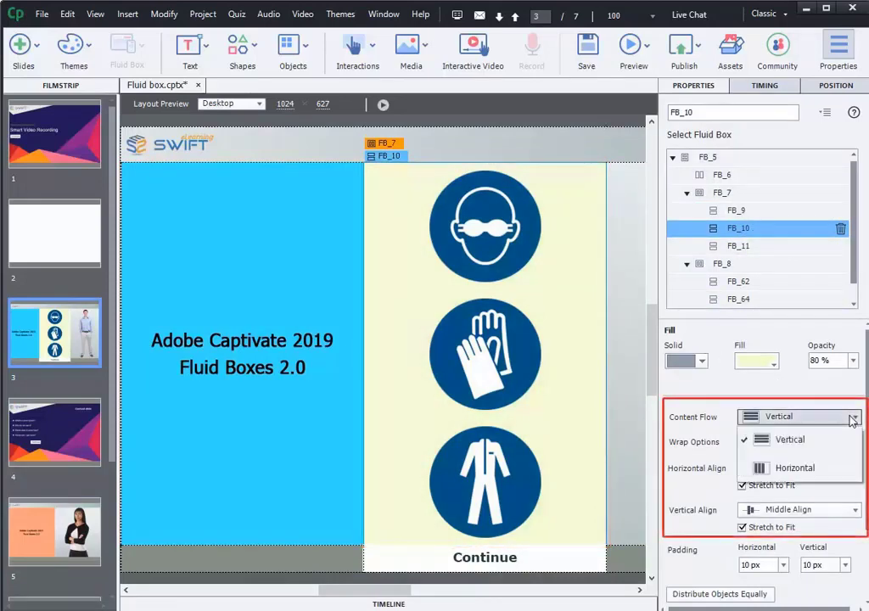
left_click(808, 467)
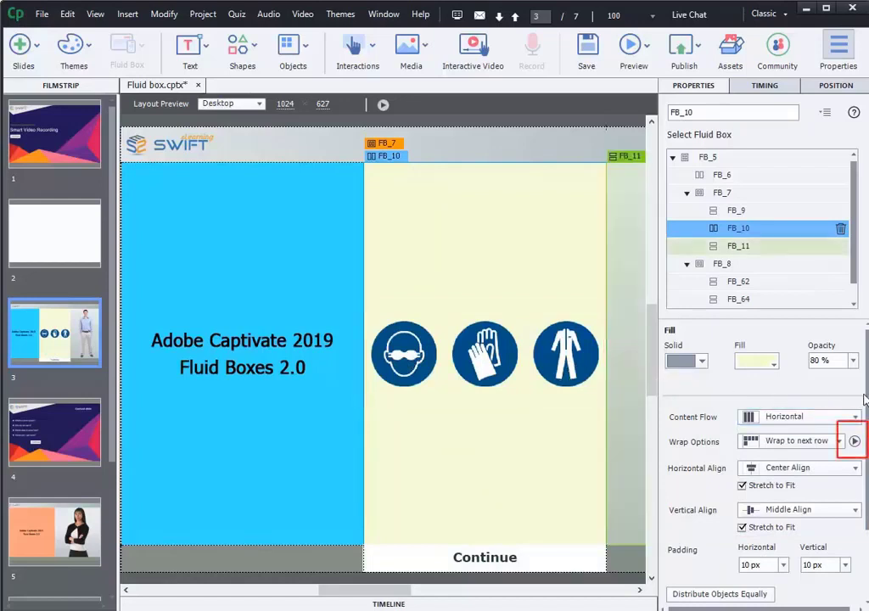
left_click(855, 443)
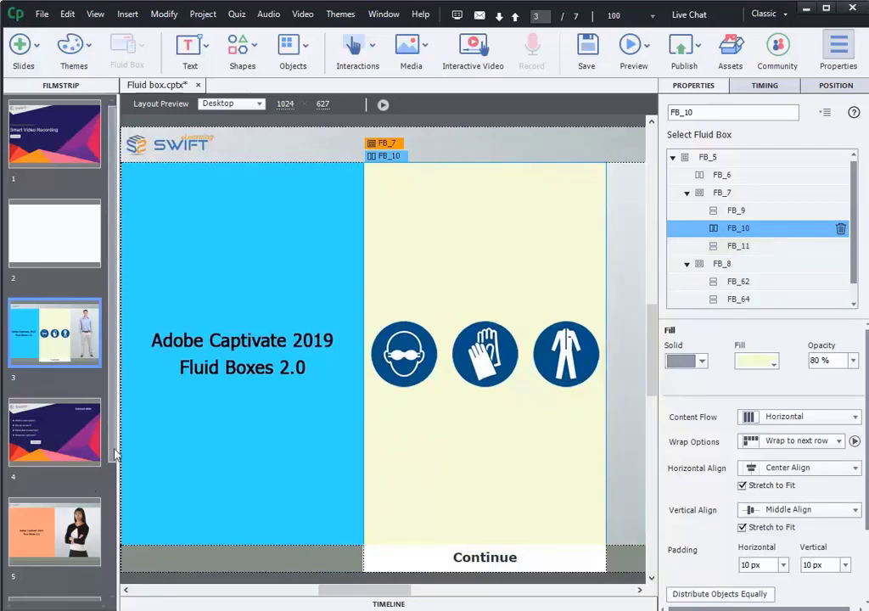
- Distribute the Tab1, Tab2 and Tab3 boxes on slide 6 equally within their parent fluid box FB_14
scroll(106, 475, "down", 2)
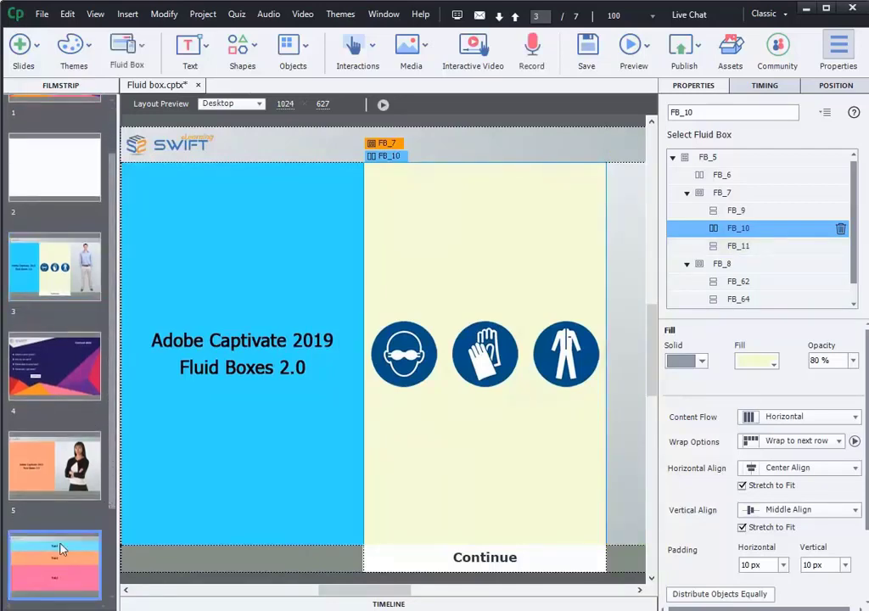
left_click(59, 547)
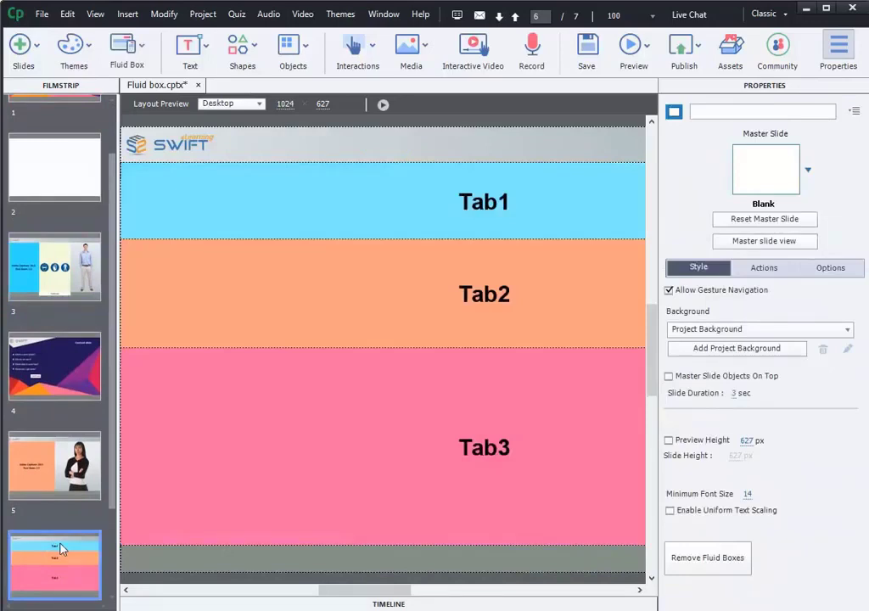
left_click(299, 209)
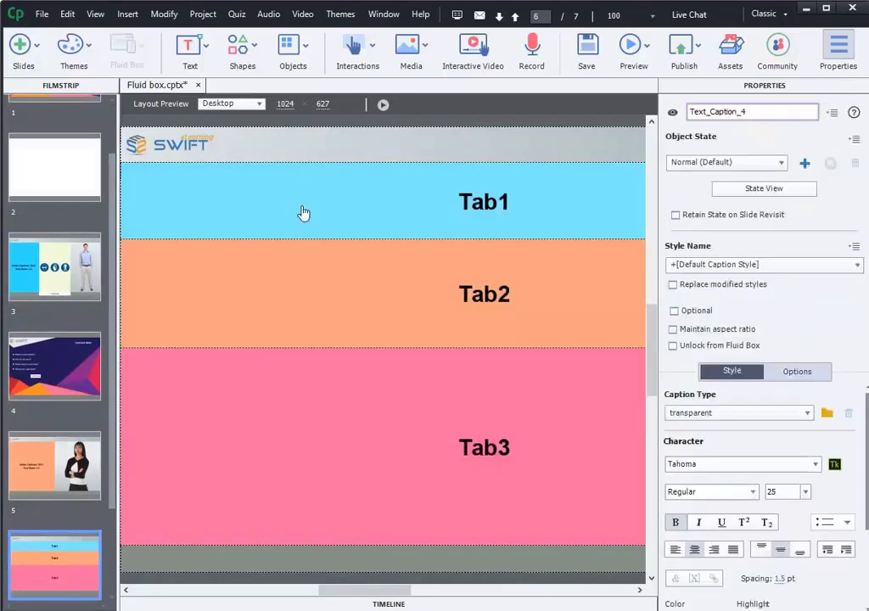
left_click(156, 146)
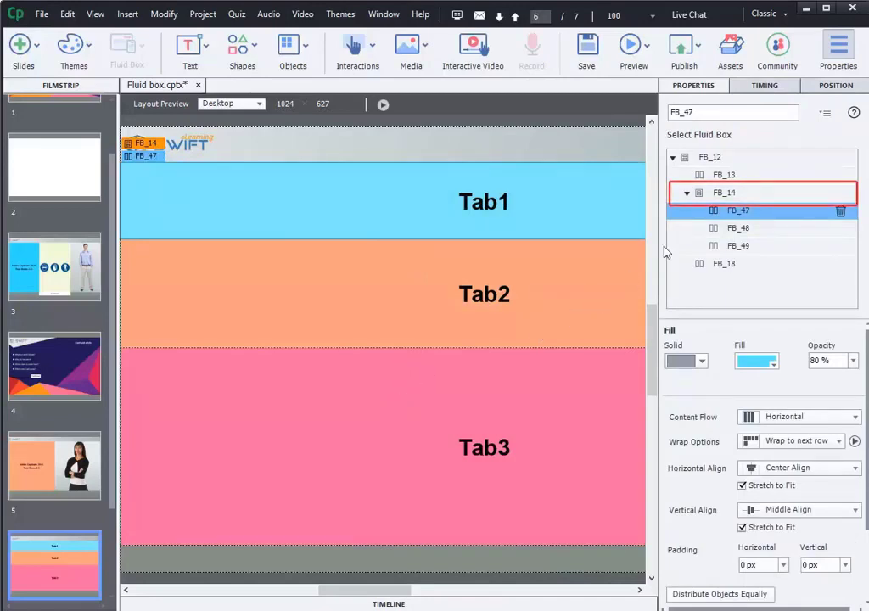
left_click(725, 193)
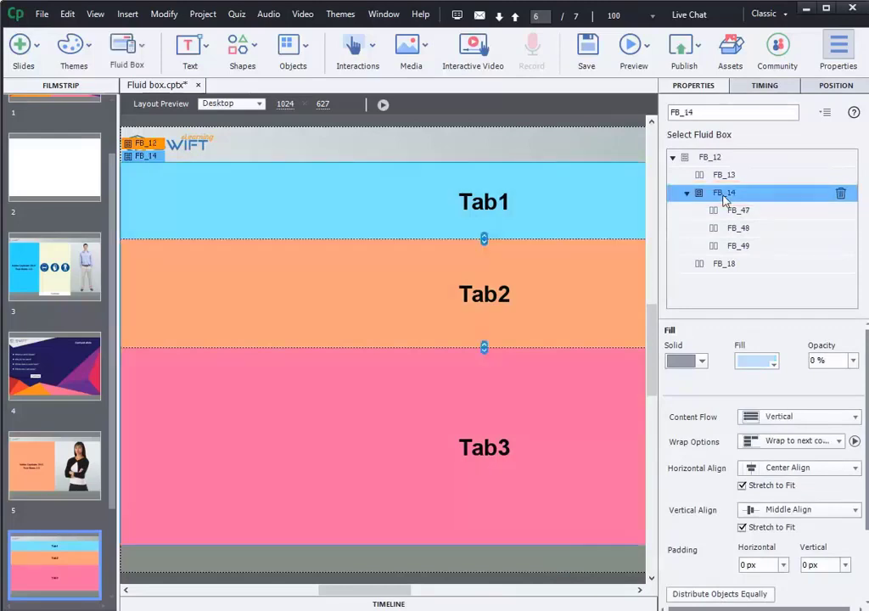
left_click(730, 596)
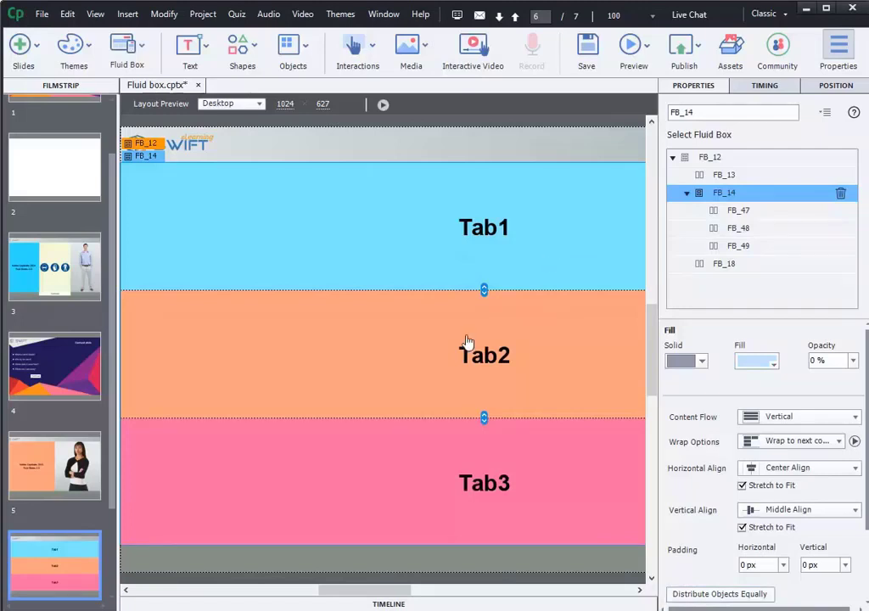
- Make the fluid box FB_28 holding slide 5's "Adobe Captivate 2019 Fluid Boxes 2.0" caption static
left_click(54, 468)
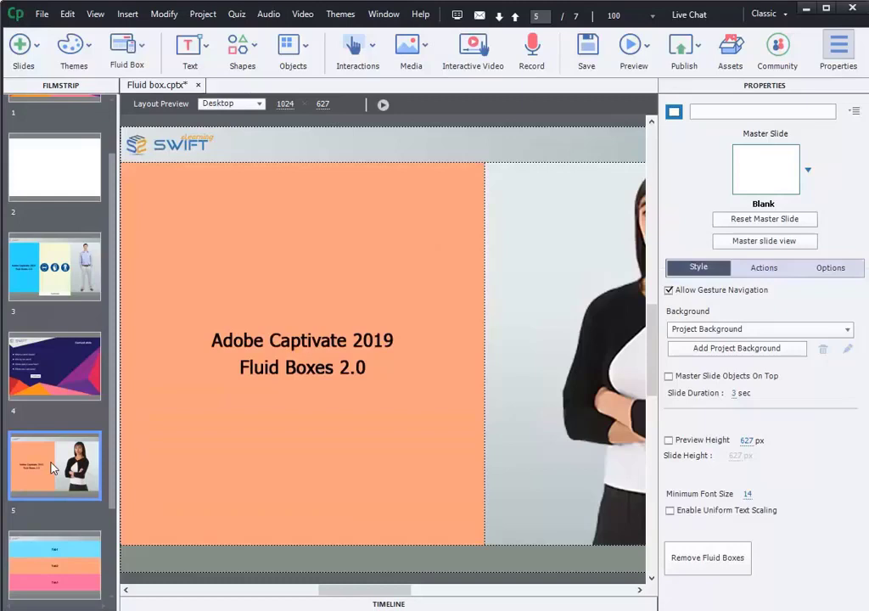
left_click(421, 243)
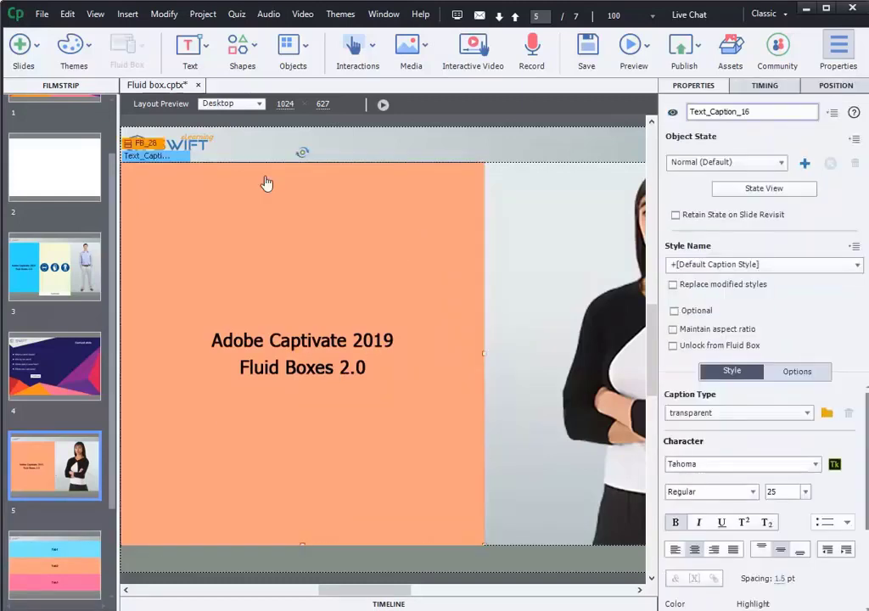
left_click(142, 143)
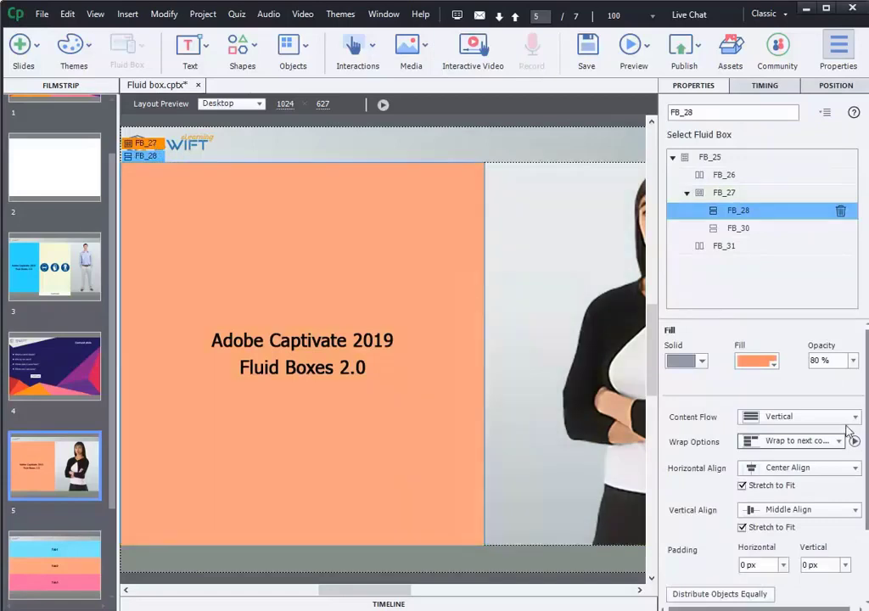
left_click_drag(865, 435, 862, 509)
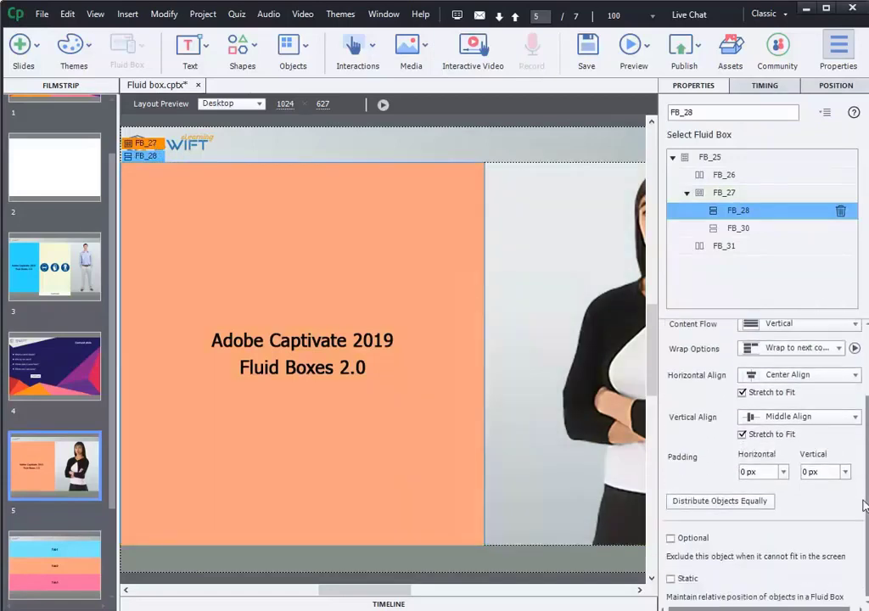
left_click(671, 579)
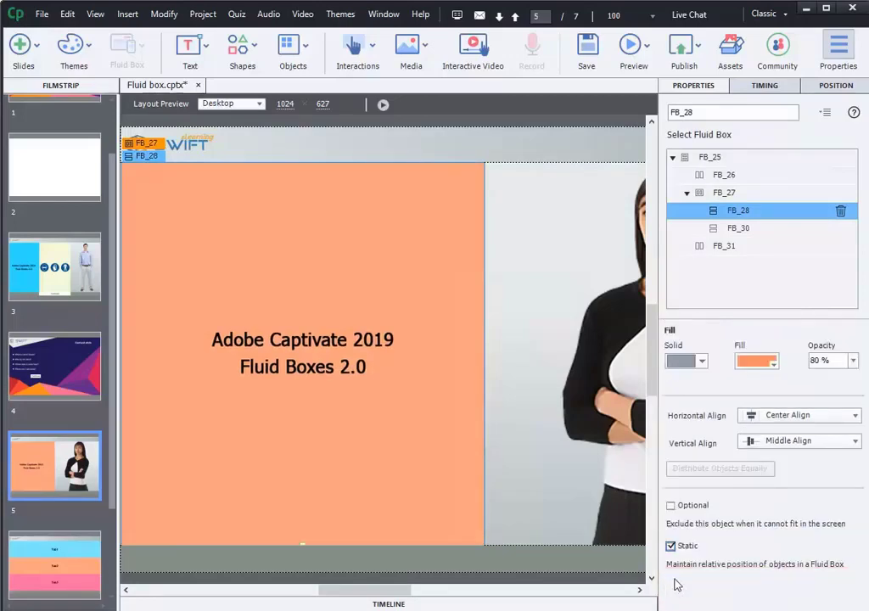
- Align the contents of slide 5's static caption box FB_28 with Left Align horizontally and Top Align vertically
left_click(855, 416)
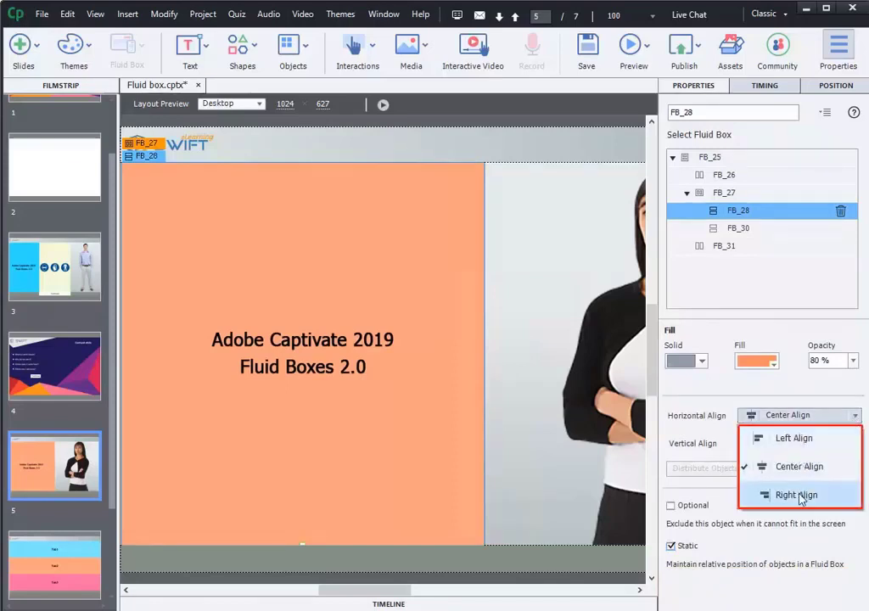
key("Escape")
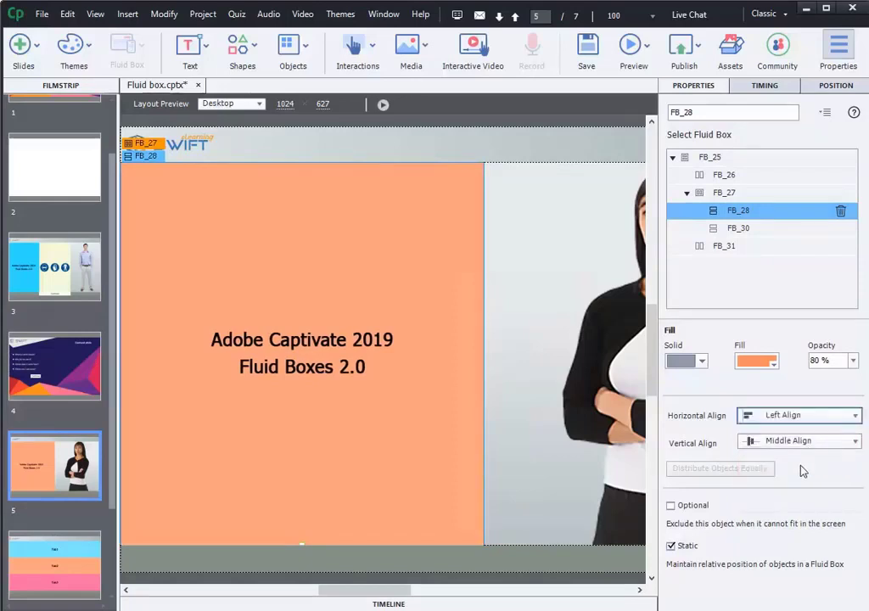
left_click(820, 448)
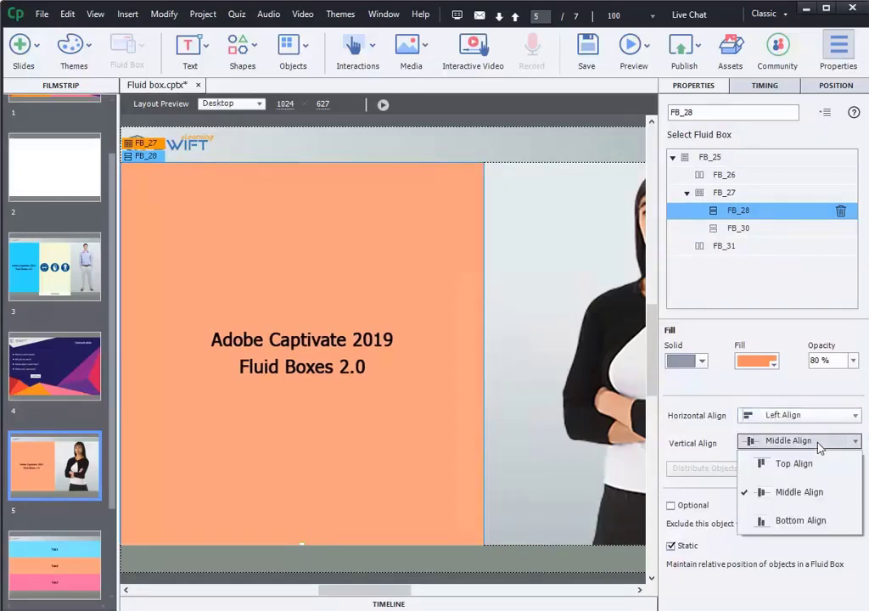
left_click(805, 467)
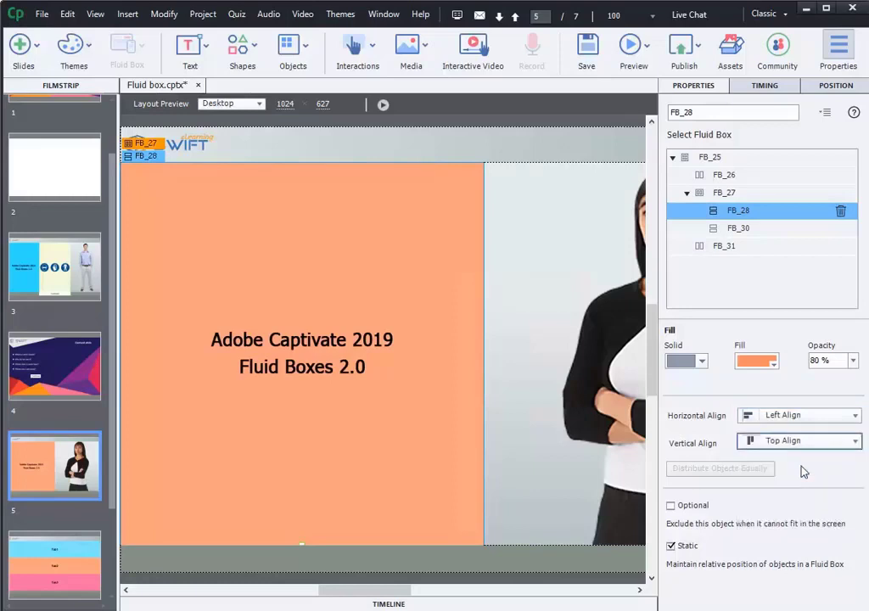